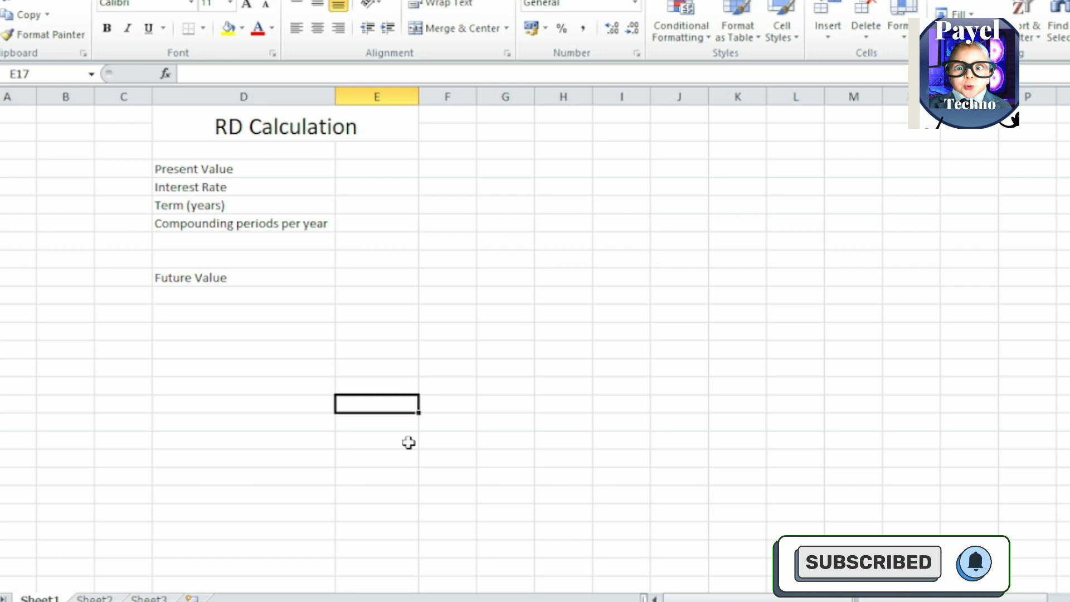
Select the RD Calculation title and the label column from Present Value to Future Value
left_click(347, 128)
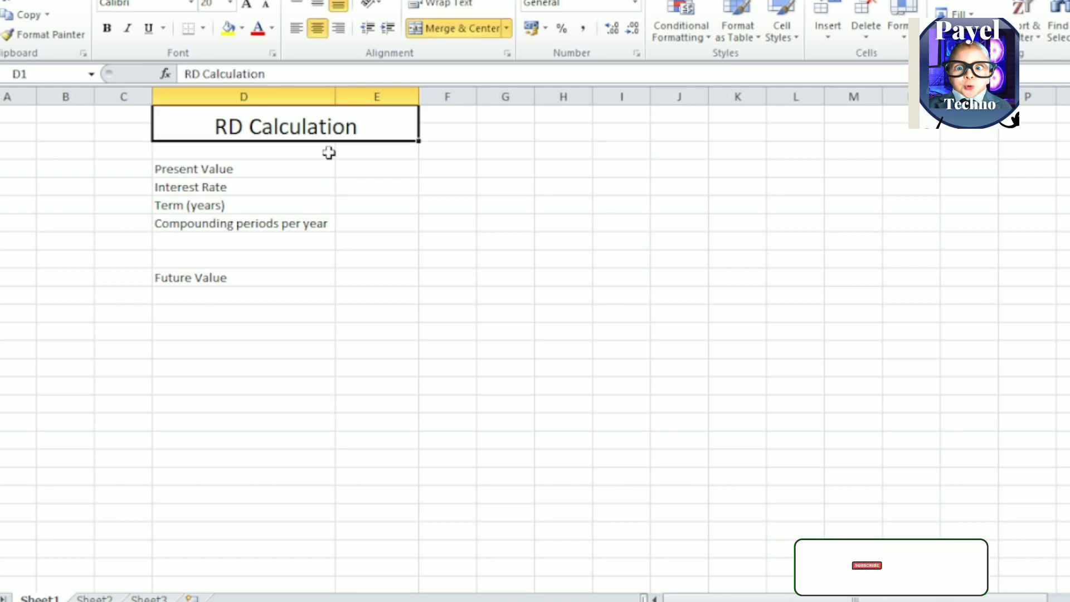
left_click_drag(235, 165, 241, 277)
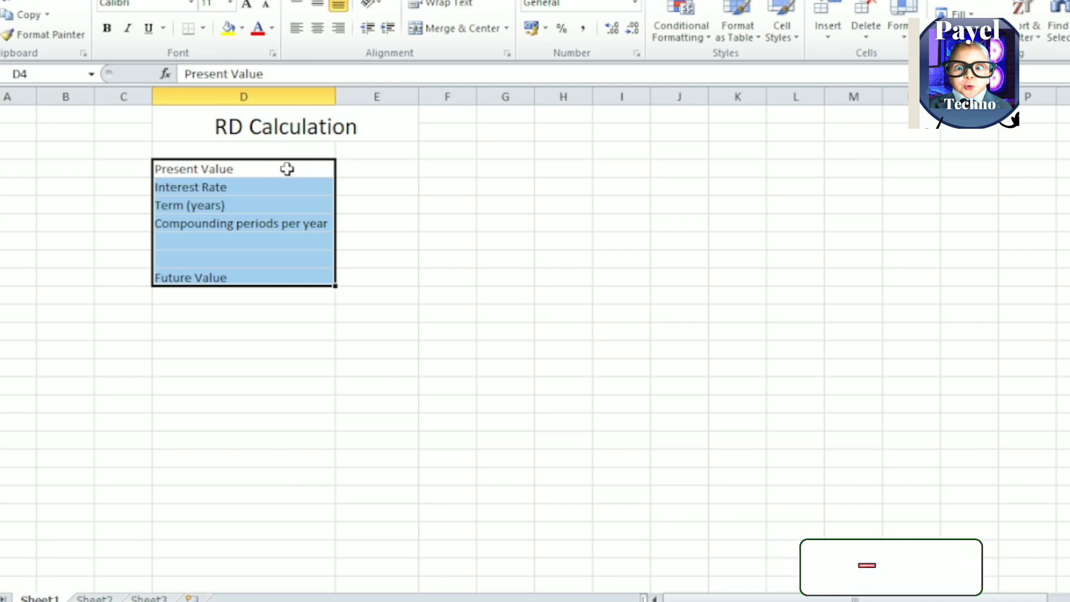
scroll(286, 168, "up", 2)
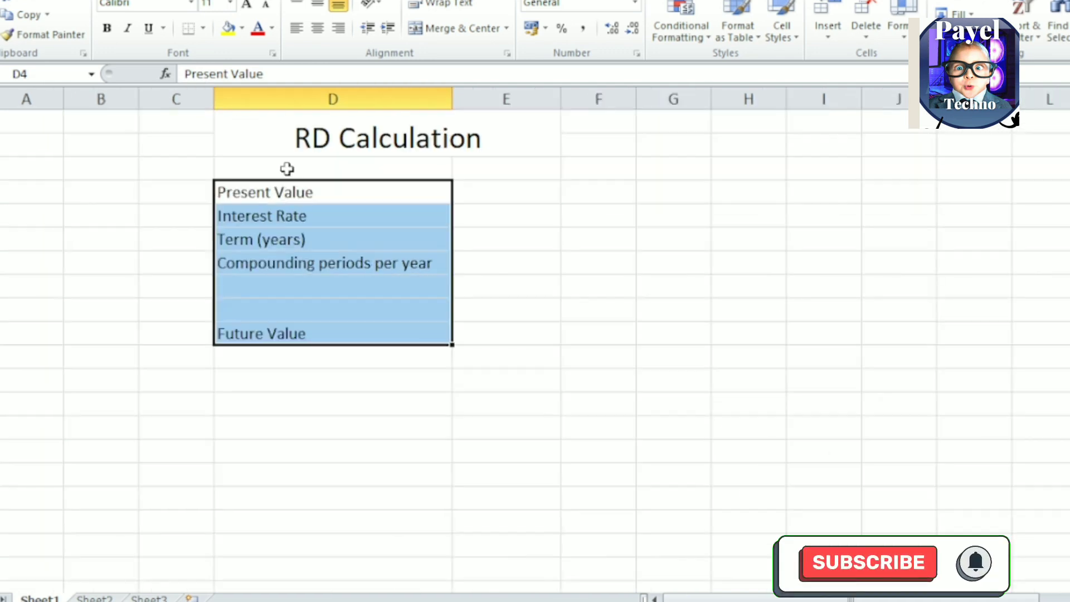
left_click(438, 172)
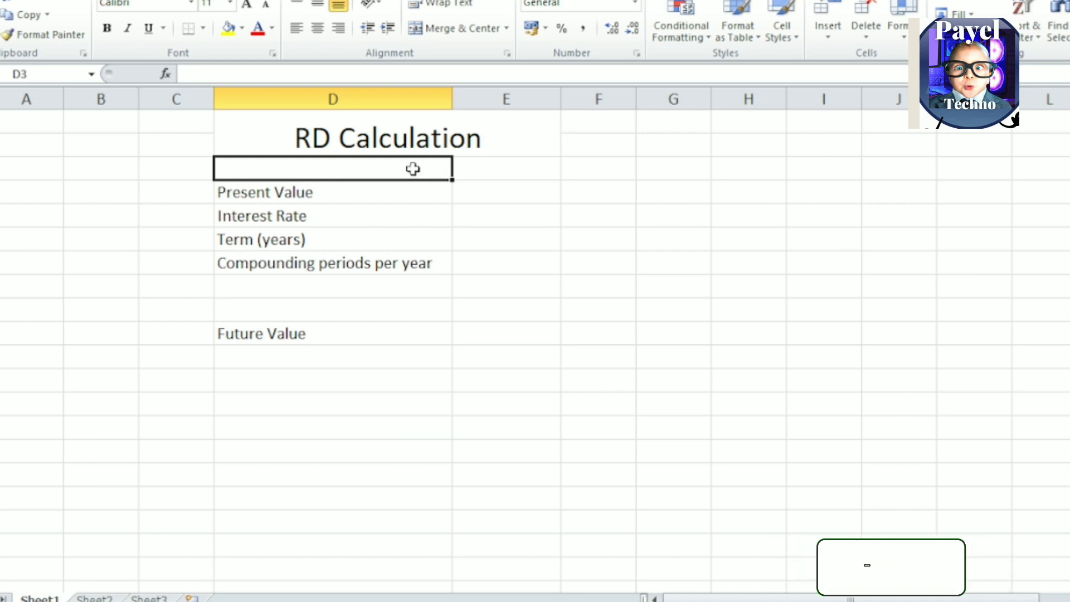
left_click(398, 125)
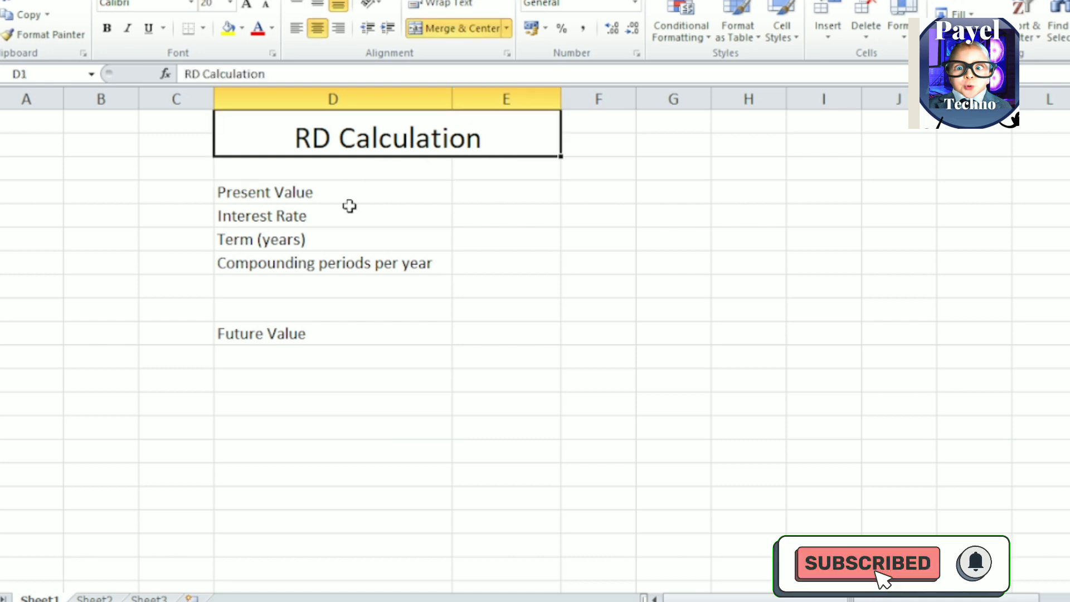
left_click(338, 193)
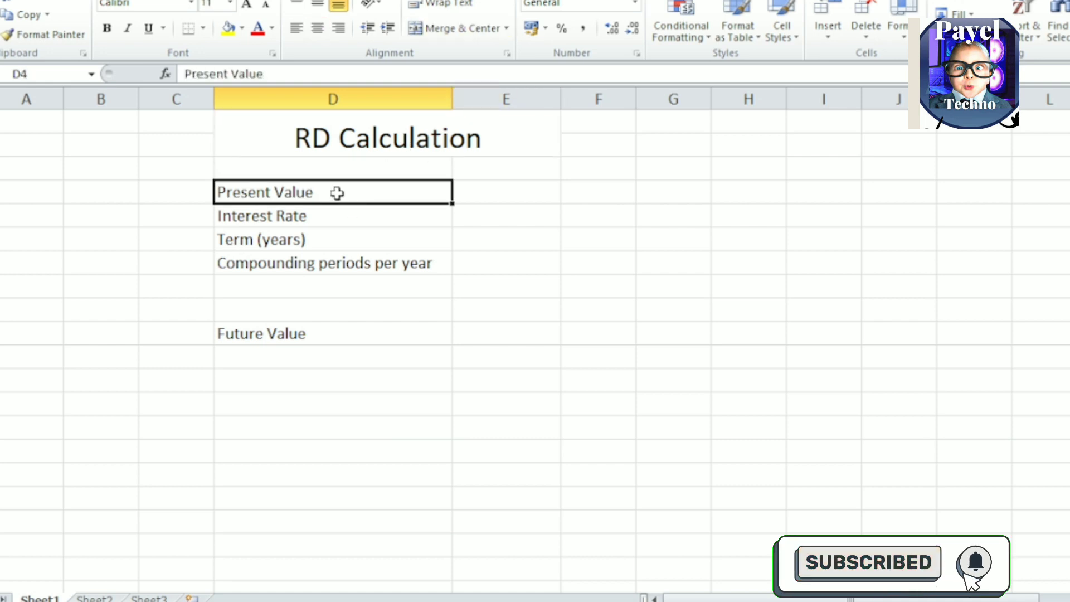
Enter 1000, 8.00%, 24 and 12 into E4:E7, ending on E10
left_click(525, 196)
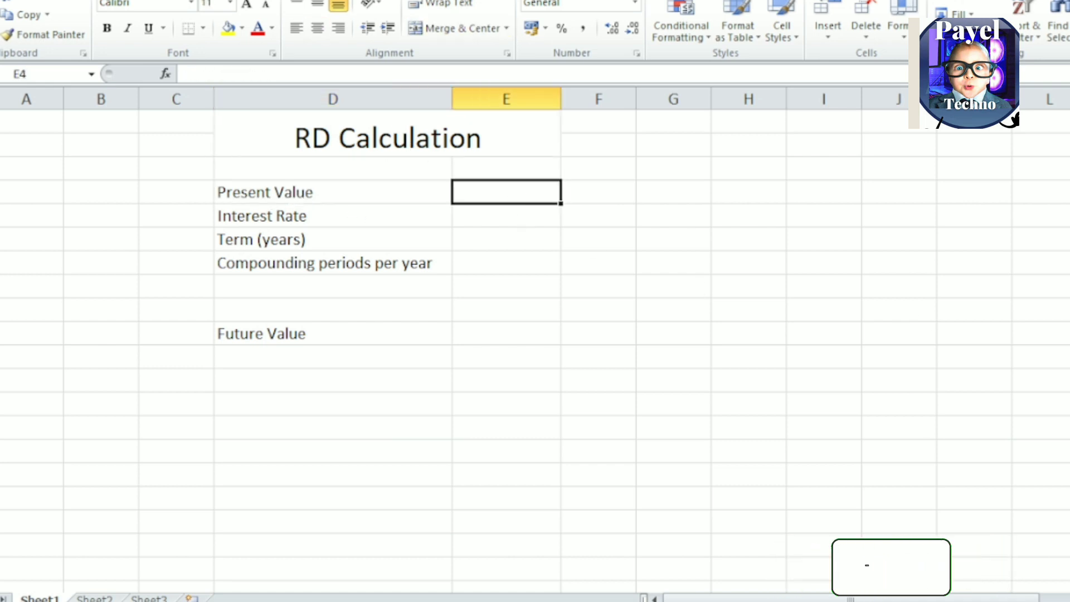
type("1")
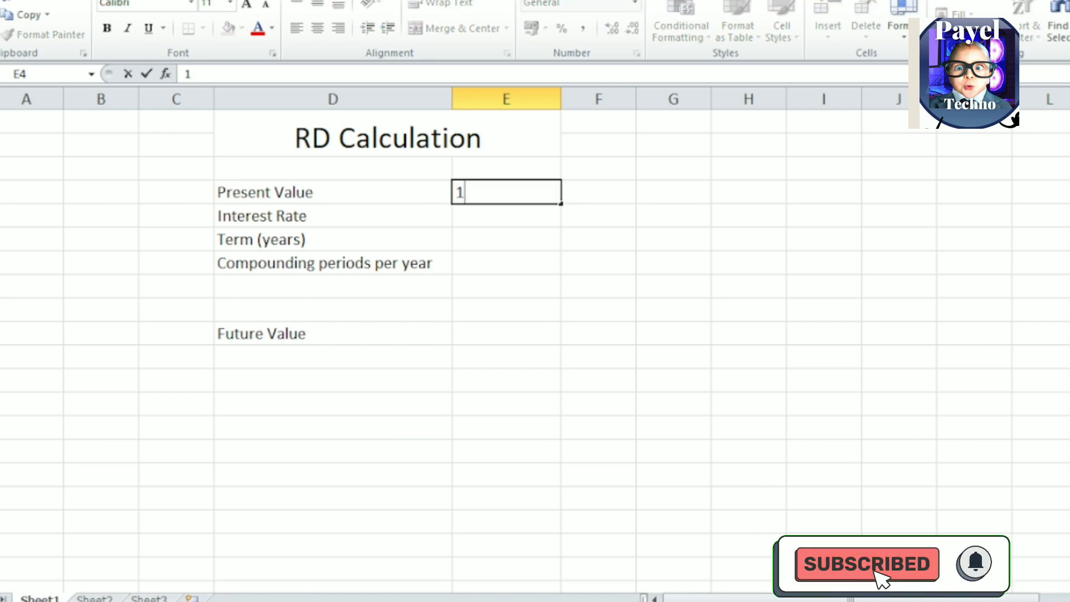
type("000")
key("Return")
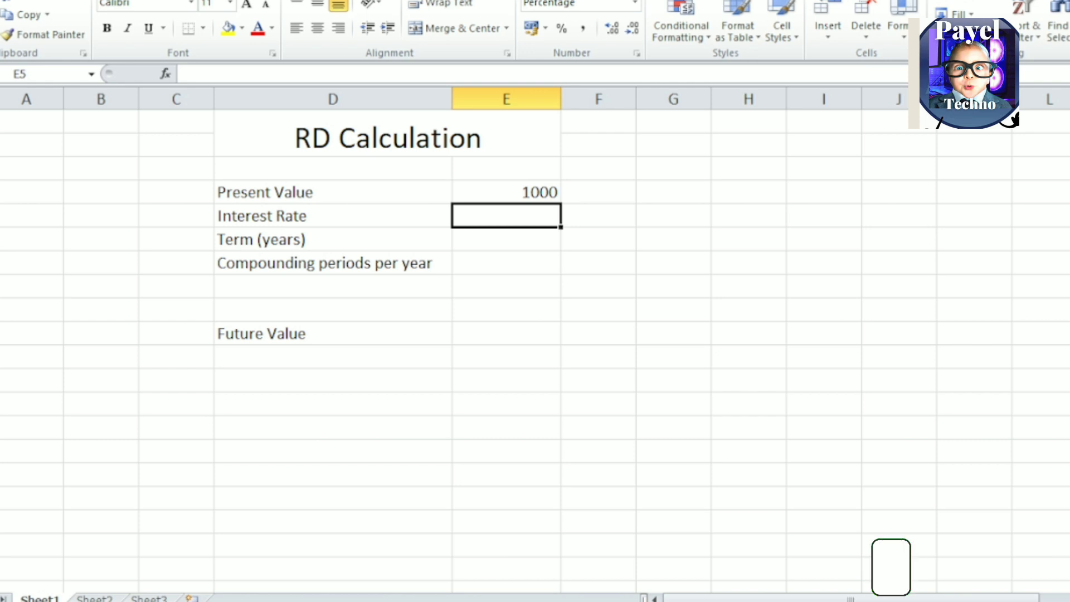
type("8")
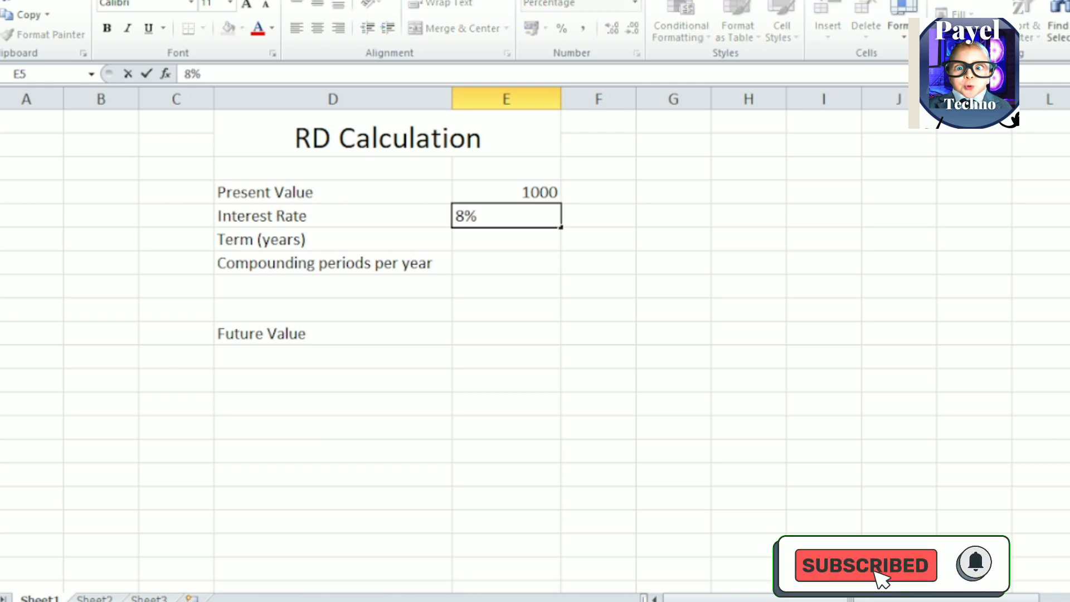
type(".00")
key("Return")
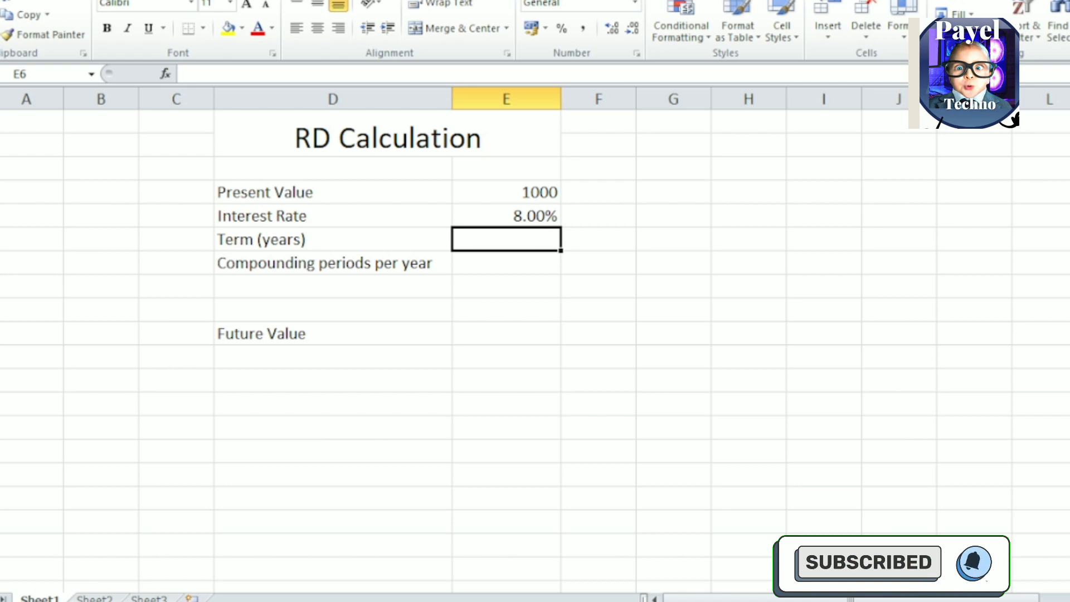
type("24")
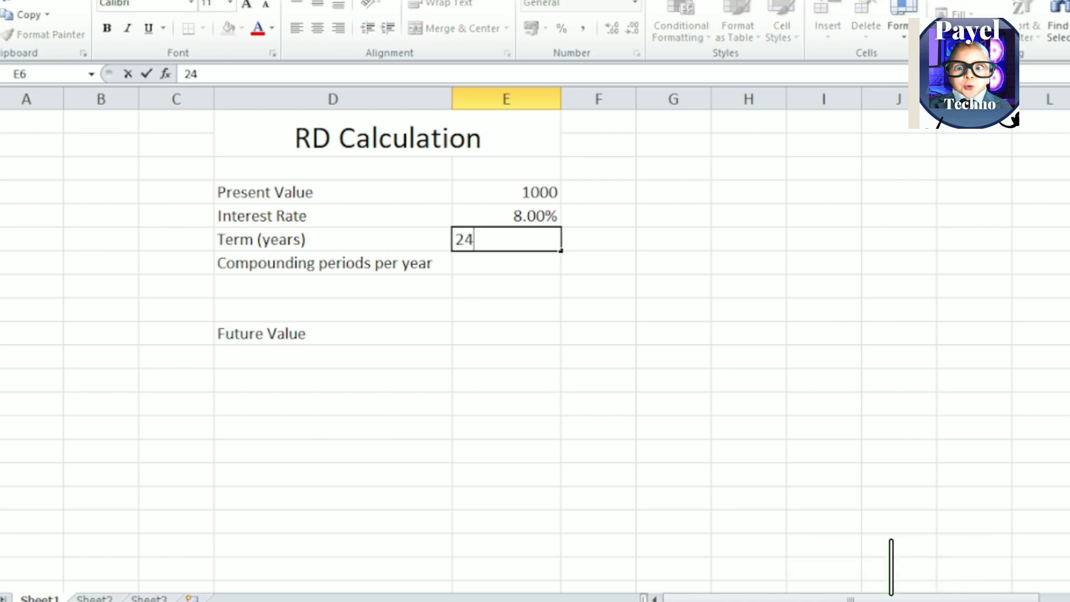
key("Return")
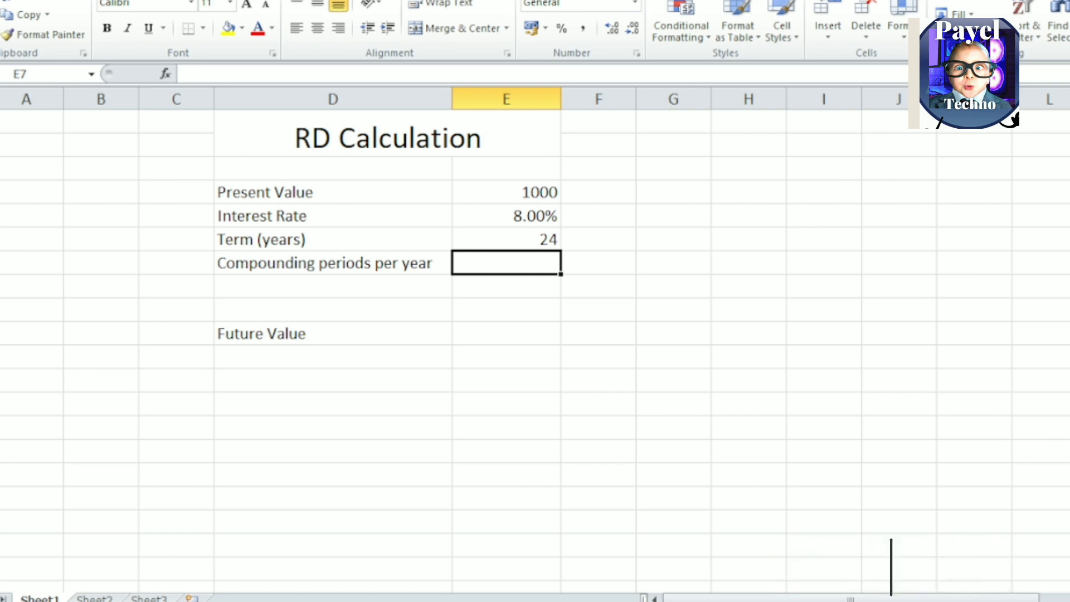
type("12")
key("Return")
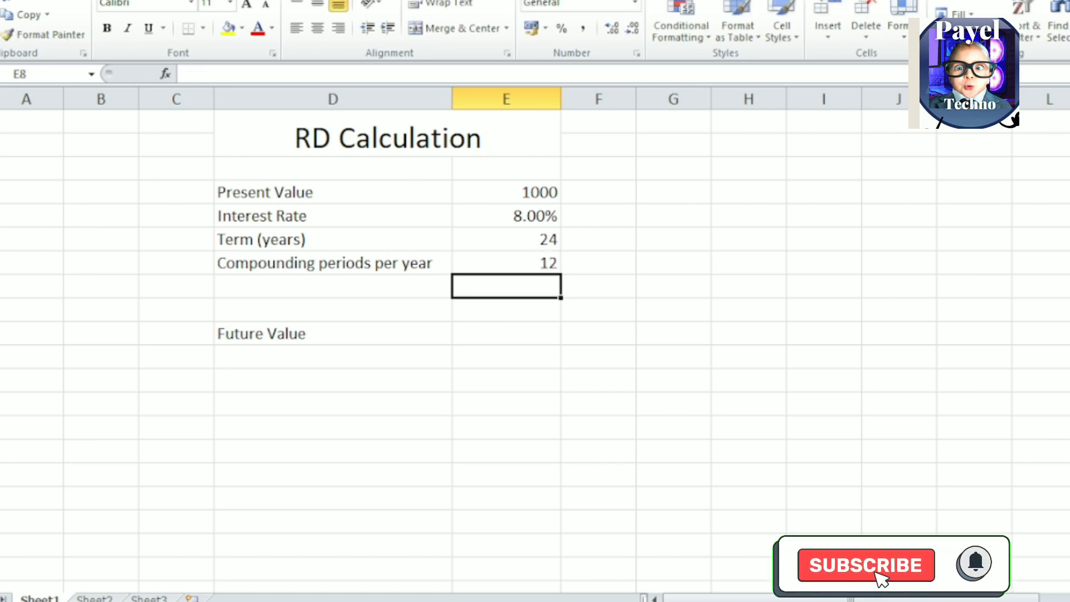
key("Down")
key("Down")
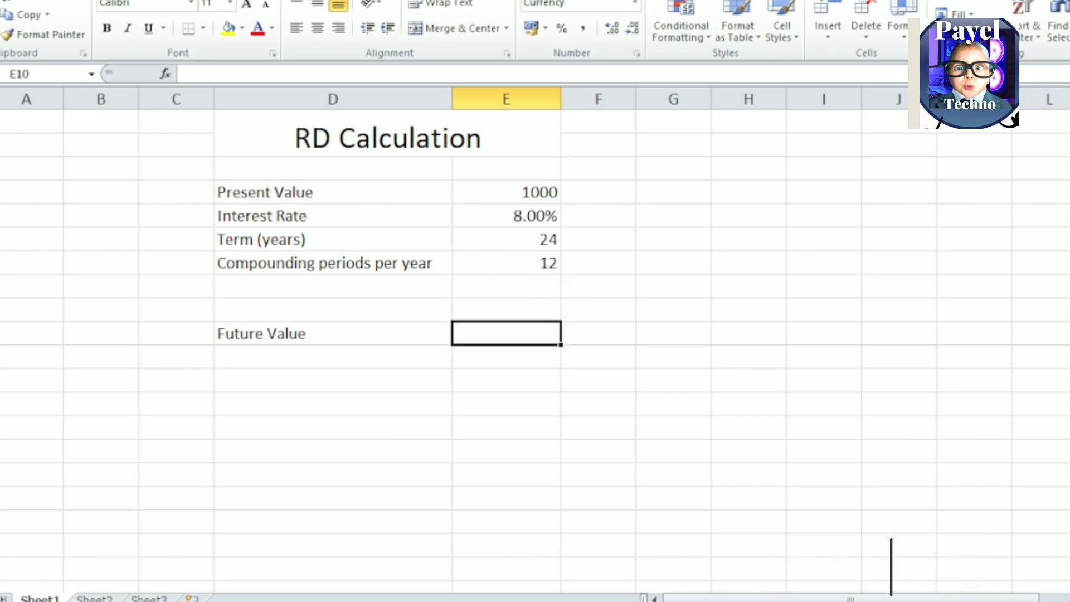
Start an FV formula in E10 with rate E5/E7
type("=")
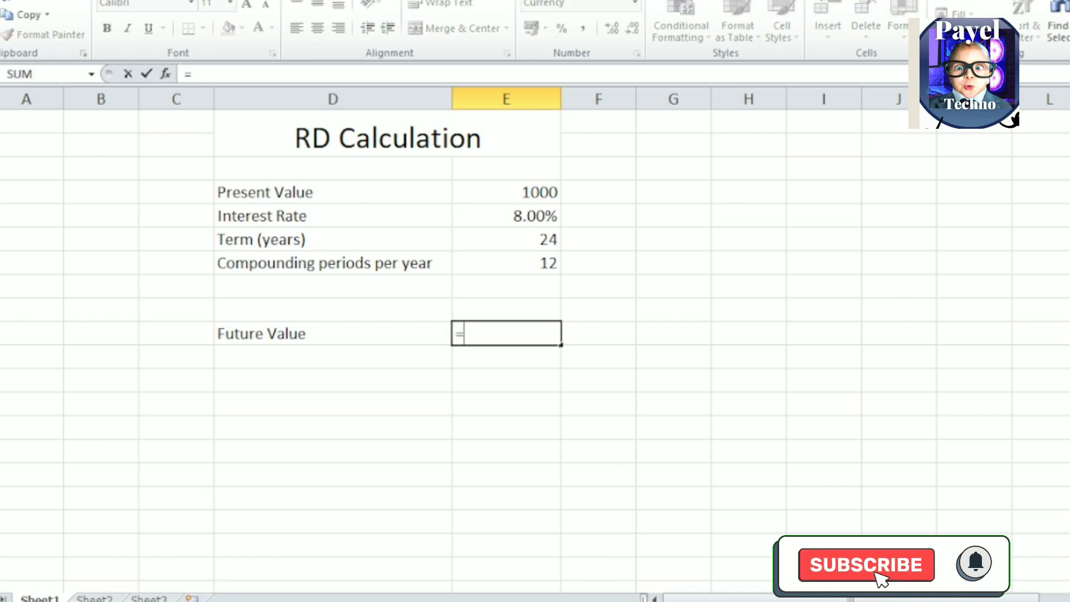
type("fv")
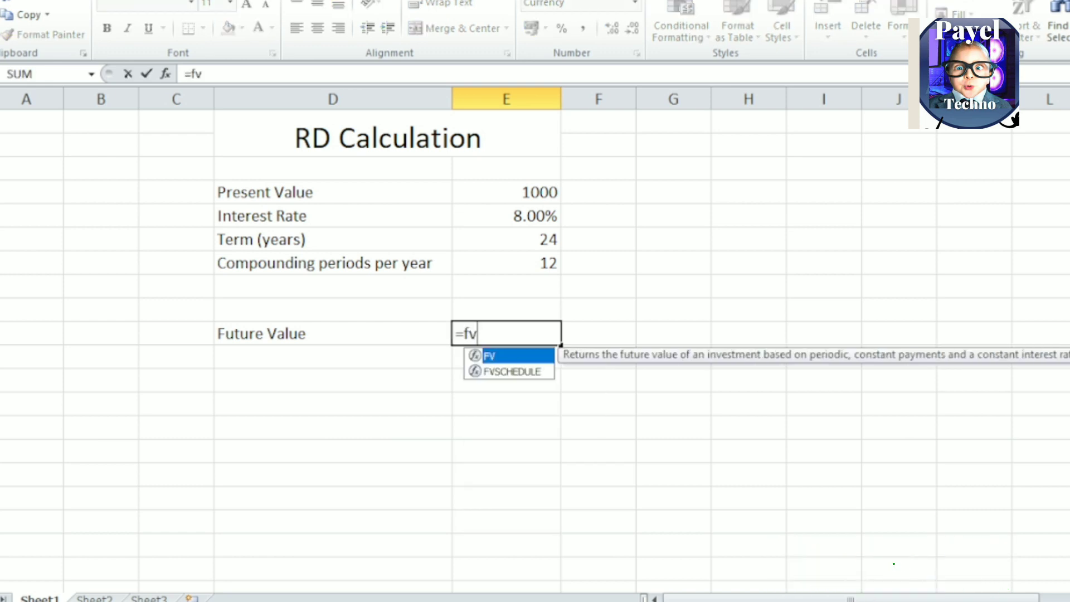
key("Tab")
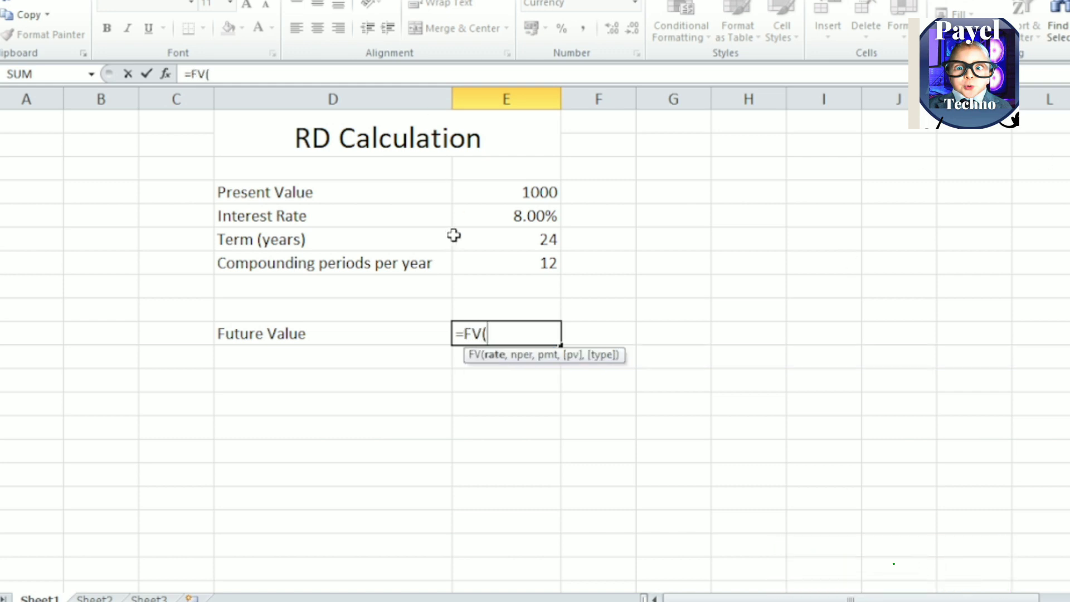
left_click(514, 214)
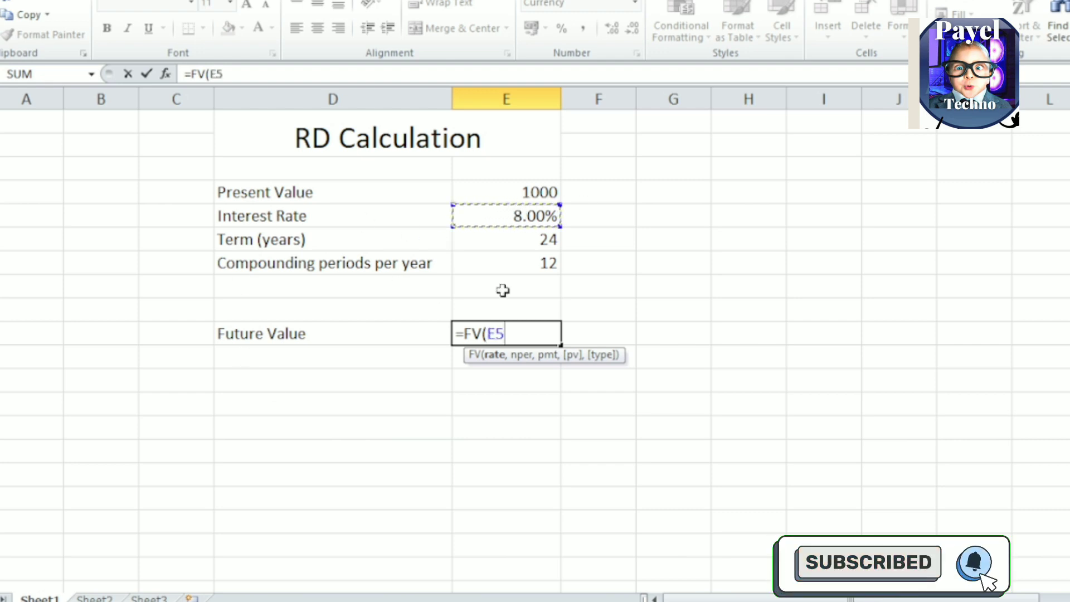
type("/")
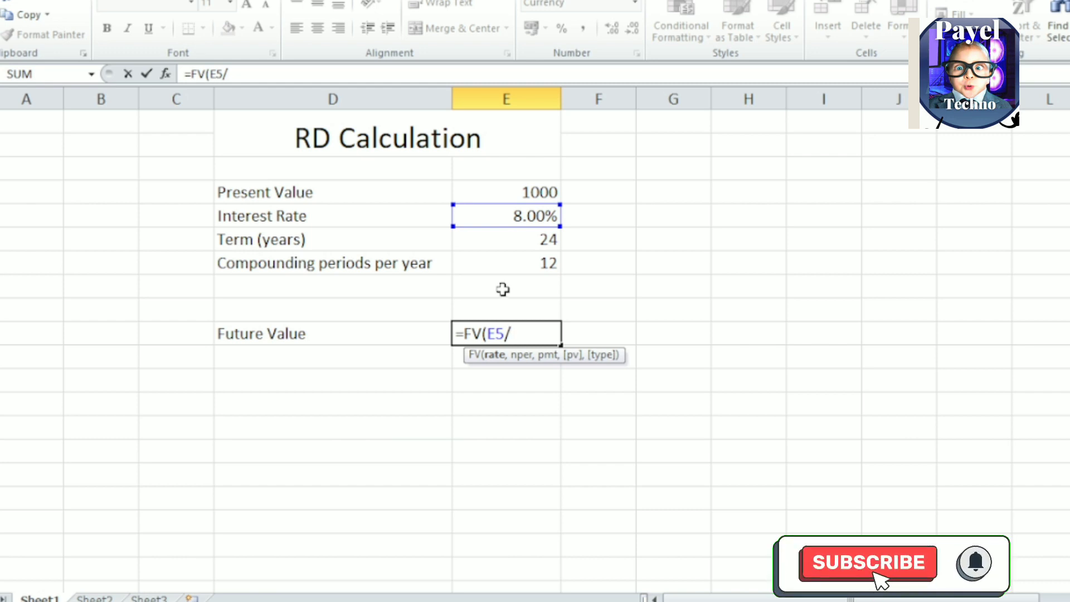
left_click(500, 259)
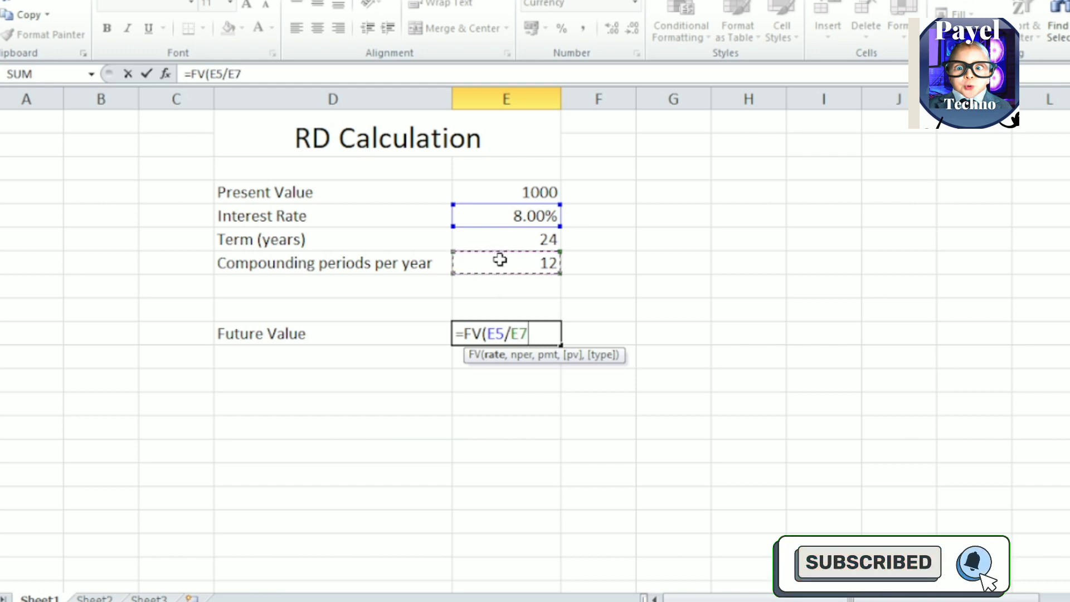
Complete the formula as =FV(E5/E7,E6,E4,,1), using the E6 term and E4 deposit
type(",")
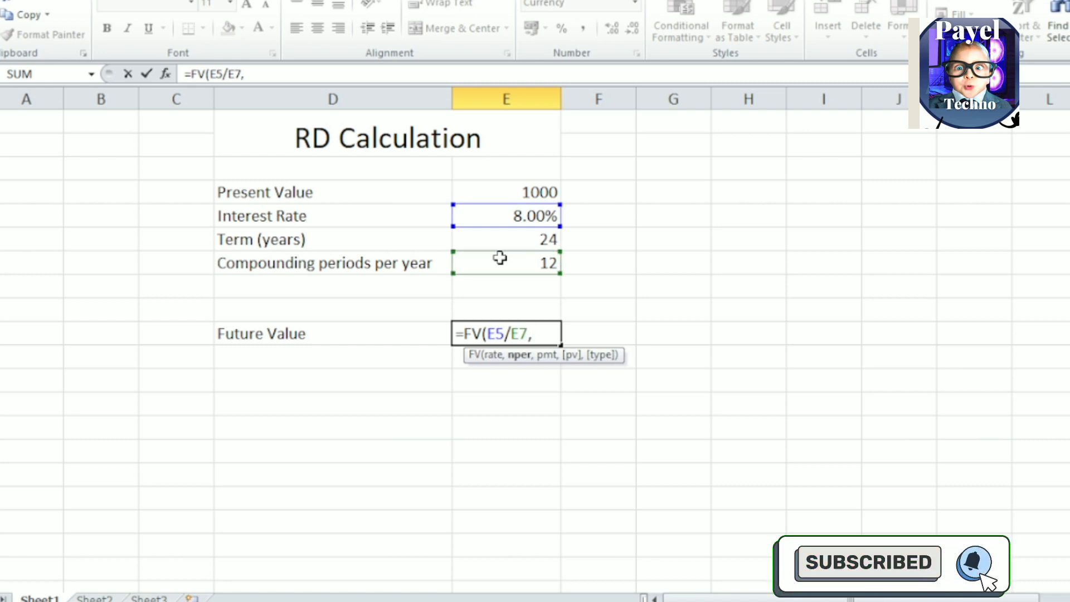
left_click(518, 239)
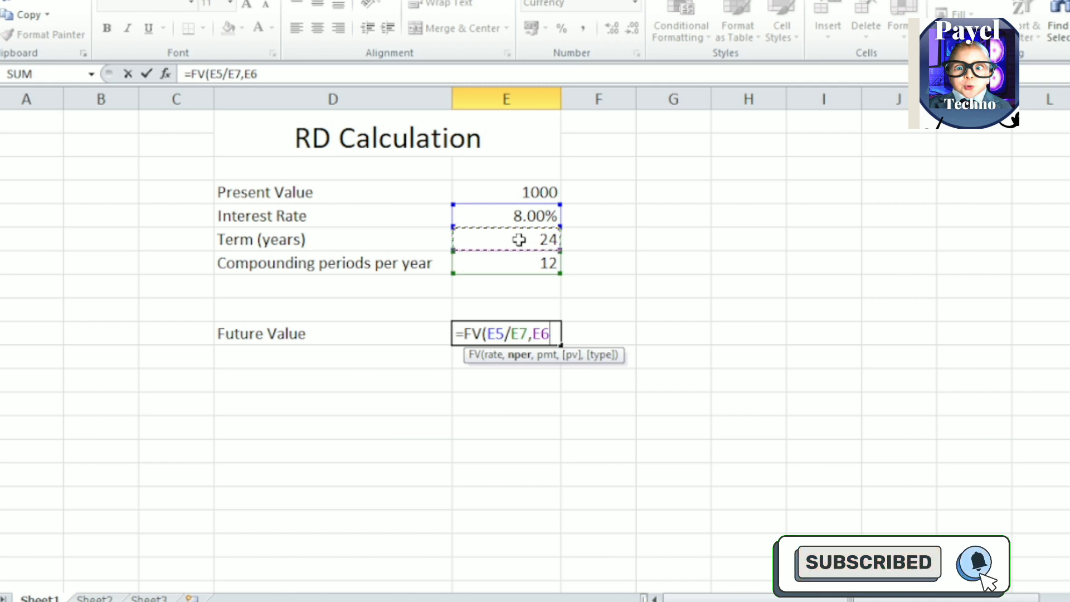
type(",")
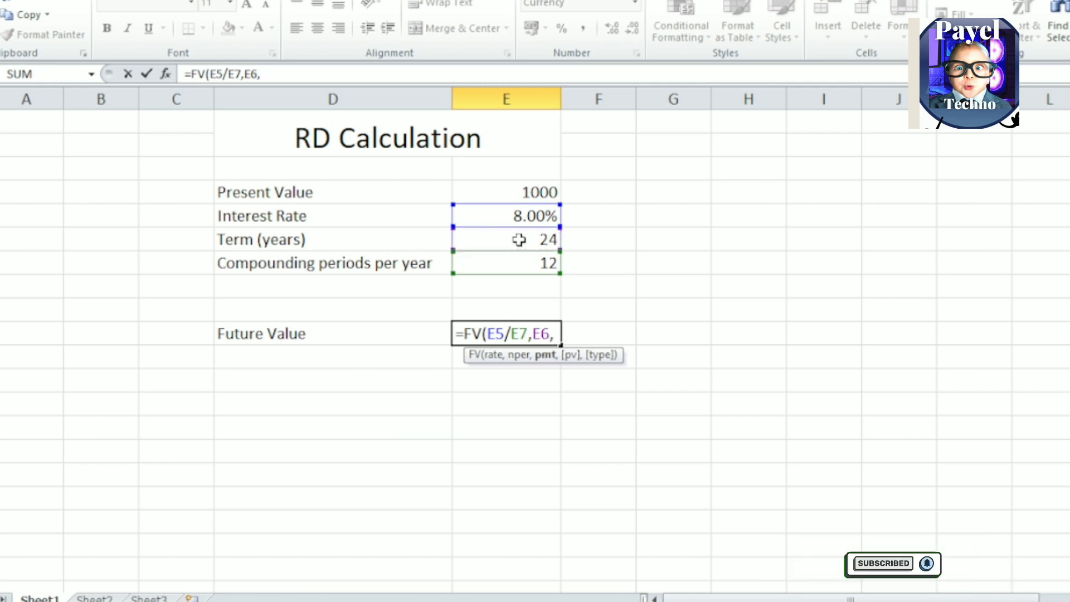
left_click(512, 190)
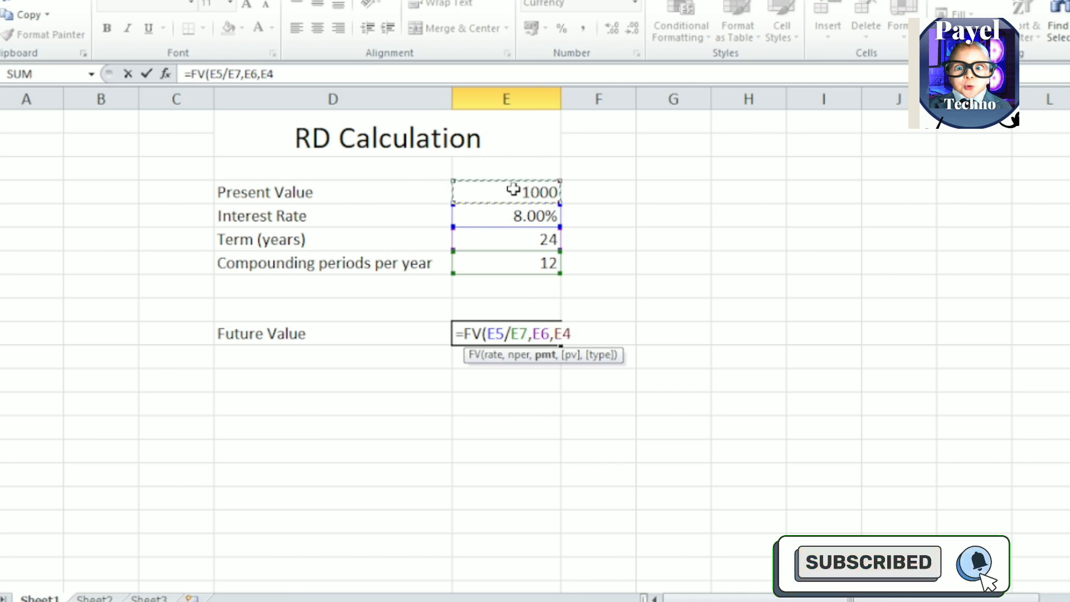
type(",")
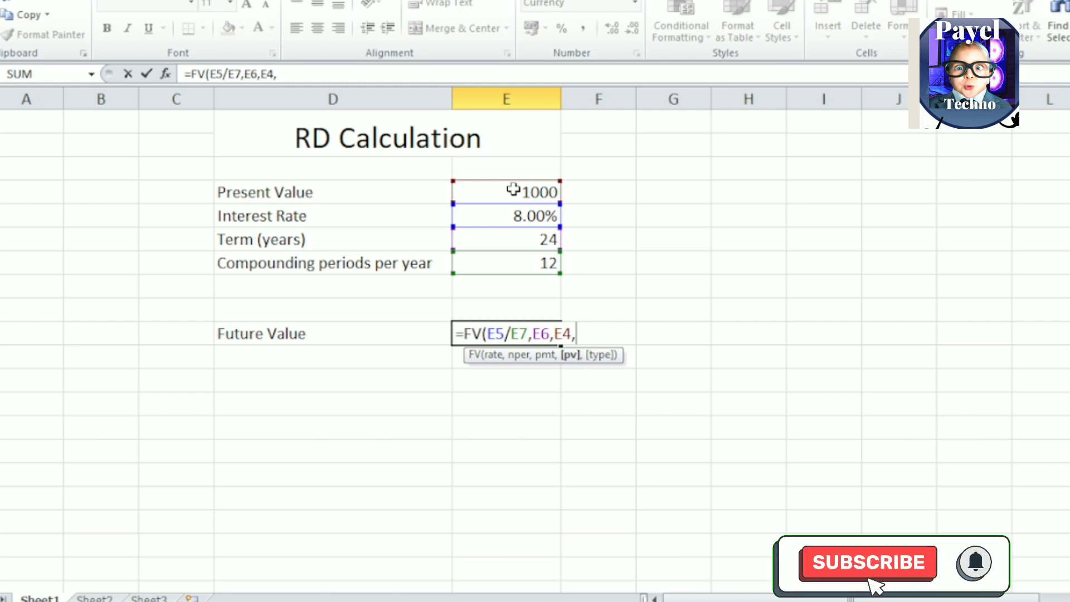
type(",1")
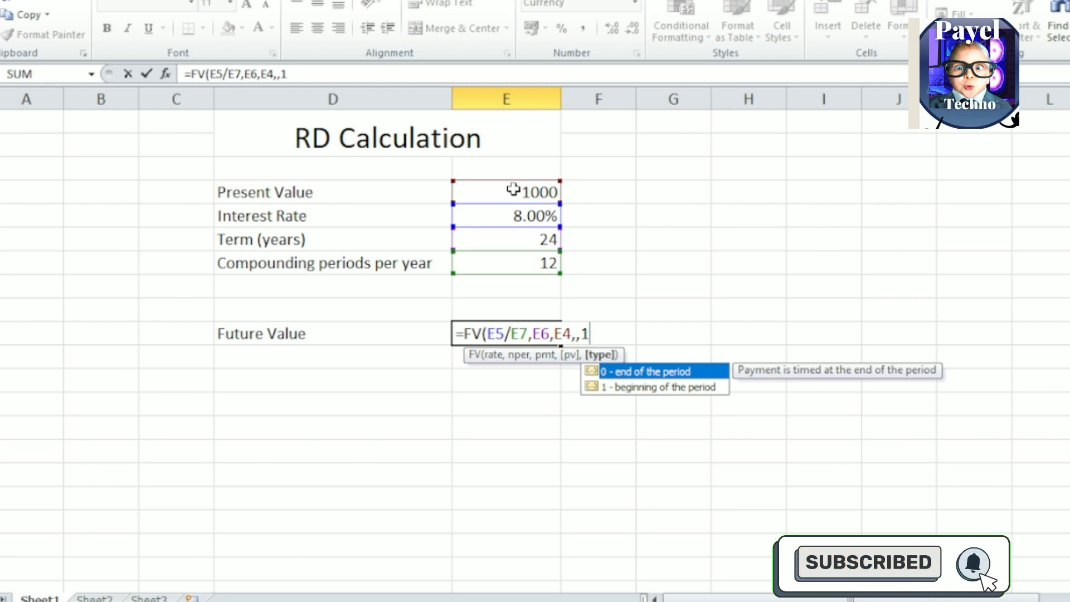
type(")")
key("Return")
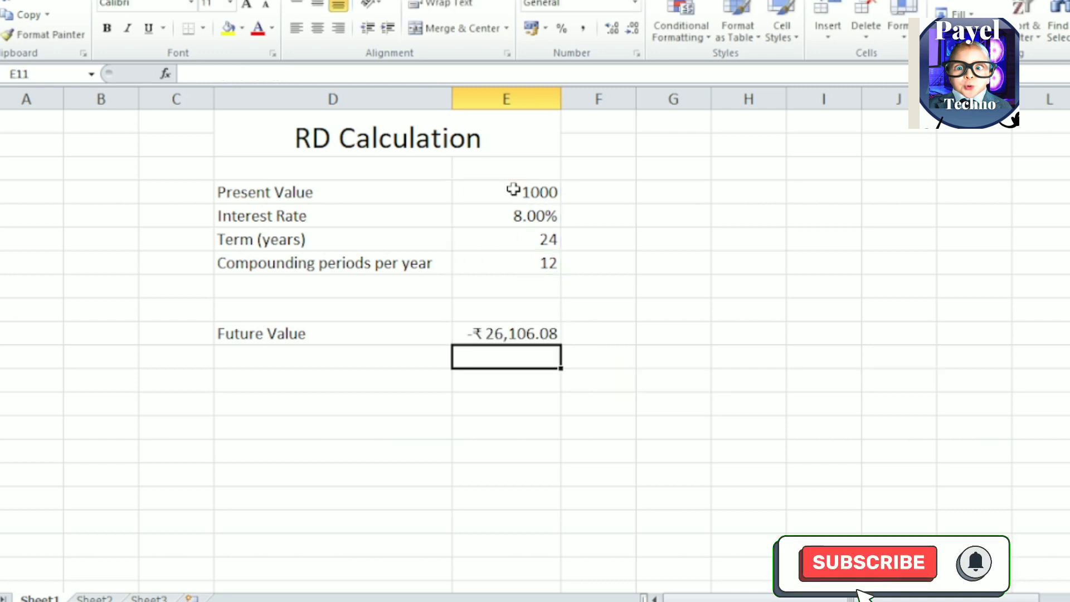
Apply Accounting format to E10 and change the formula to =FV(E5/E7,E6,-E4,,1)
left_click(540, 336)
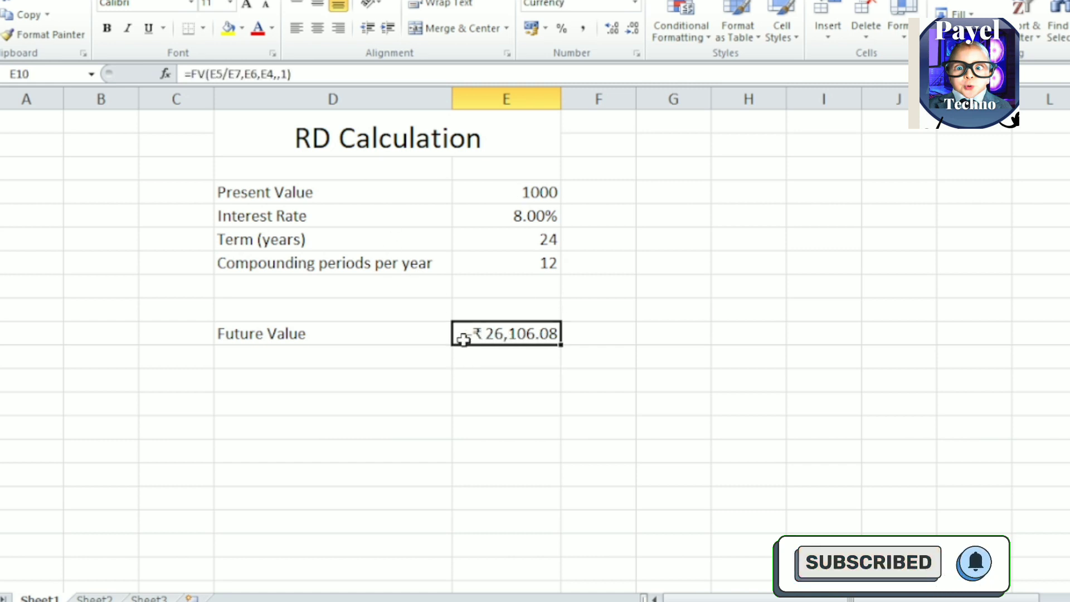
left_click(584, 29)
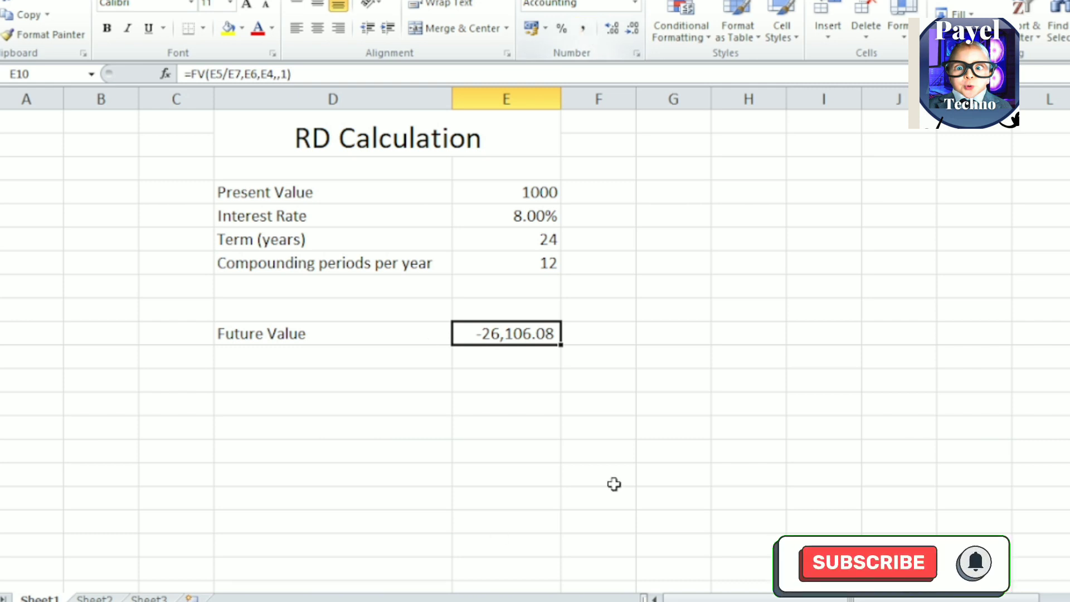
double_click(485, 337)
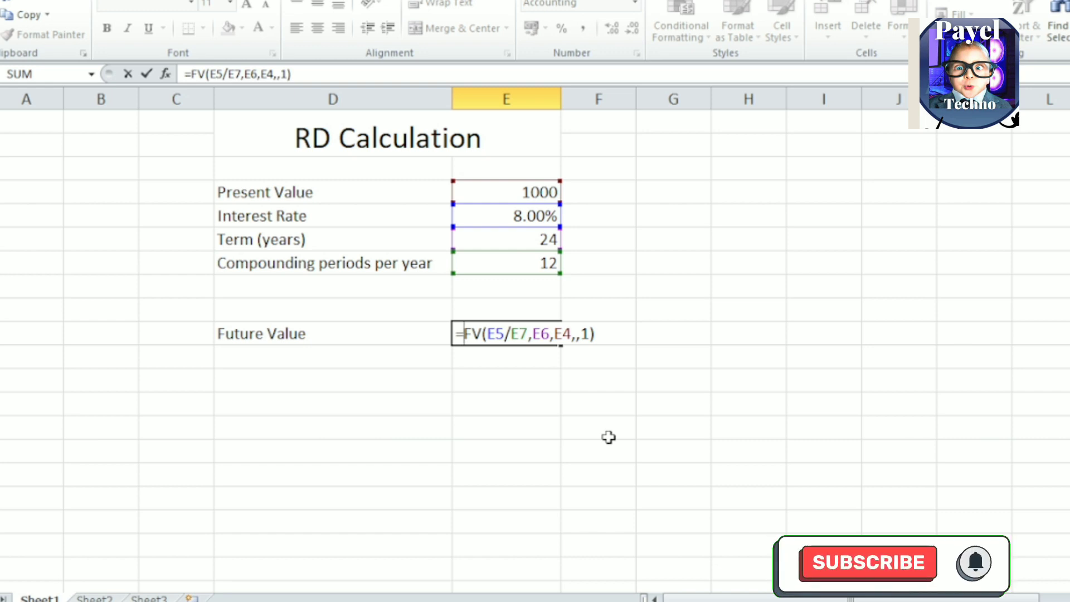
left_click(557, 334)
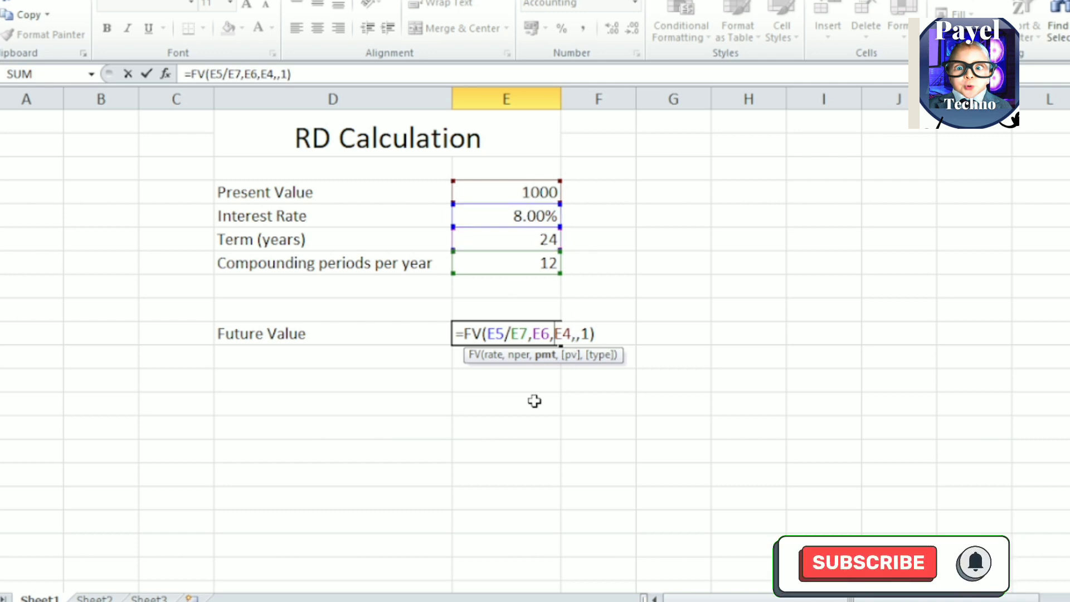
type("-")
key("Return")
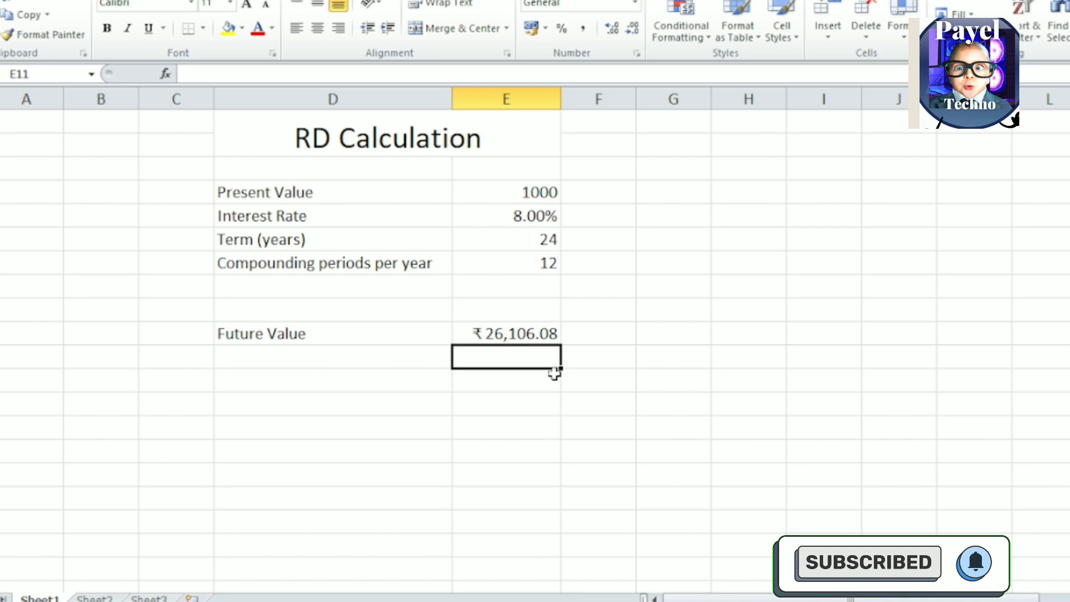
Switch E10 to General number format and adjust decimals to show 26106.08
left_click(534, 334)
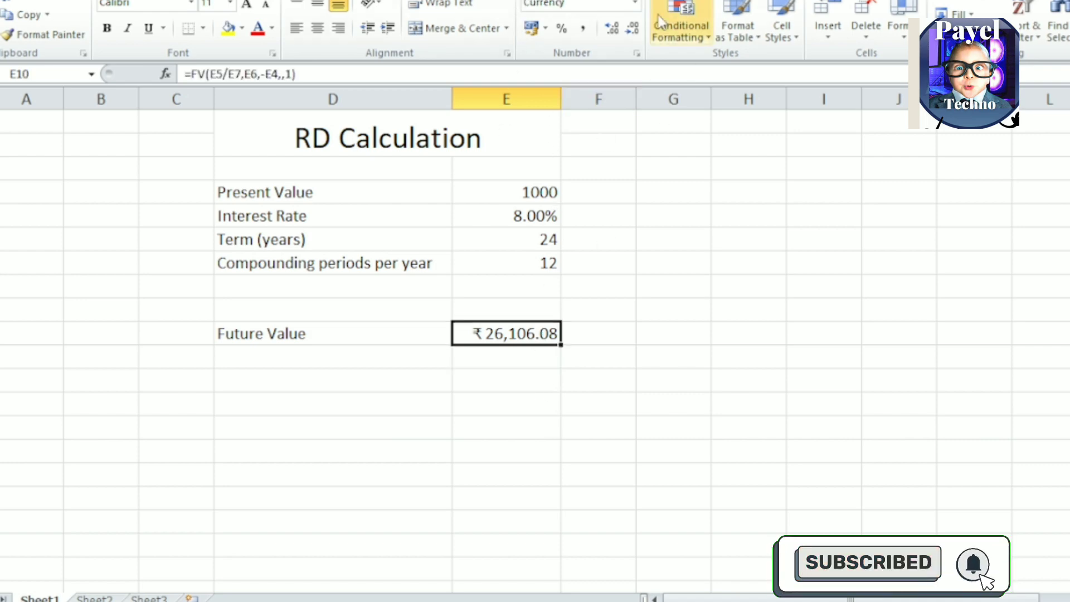
left_click(635, 4)
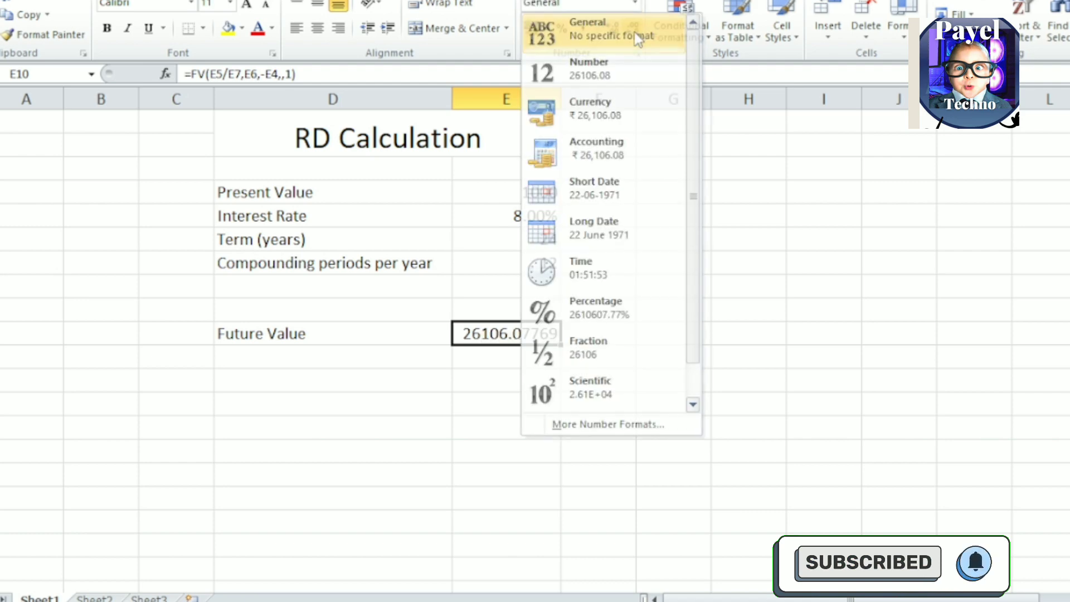
left_click(635, 32)
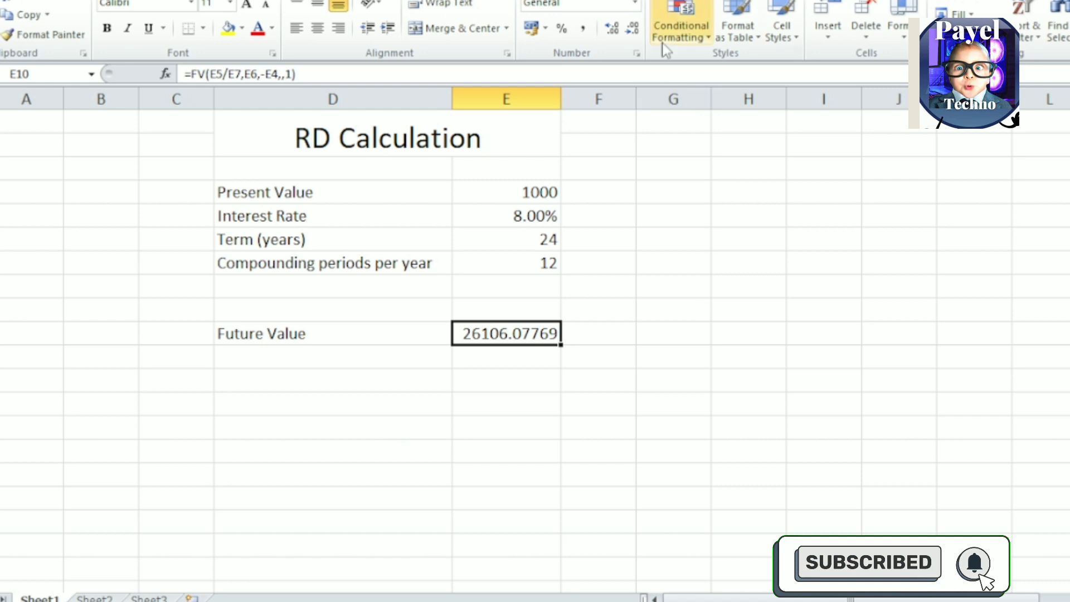
left_click(629, 29)
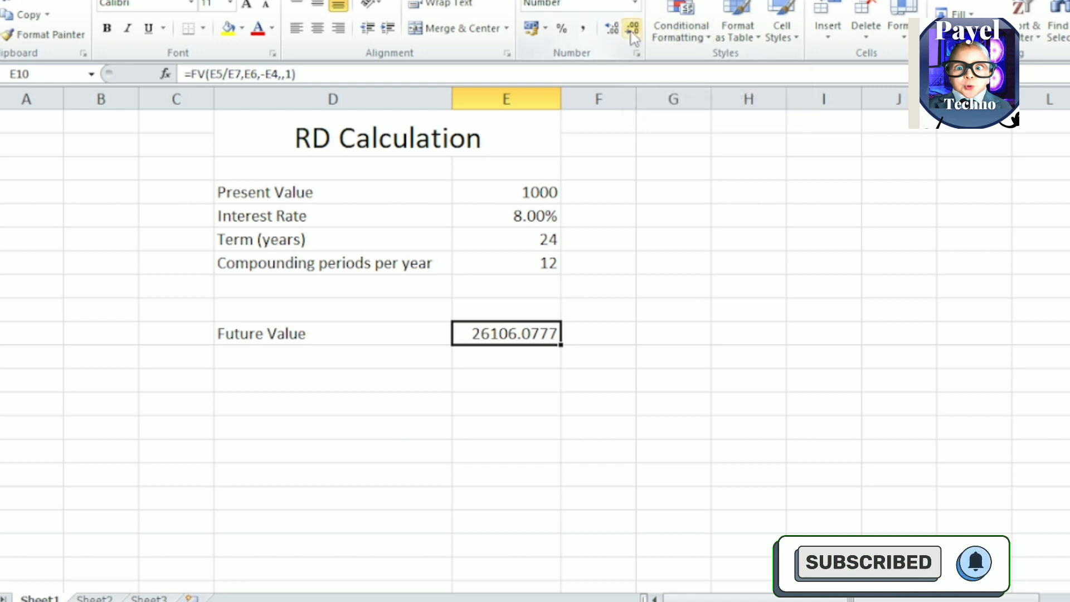
double_click(631, 29)
left_click(631, 29)
left_click(631, 29)
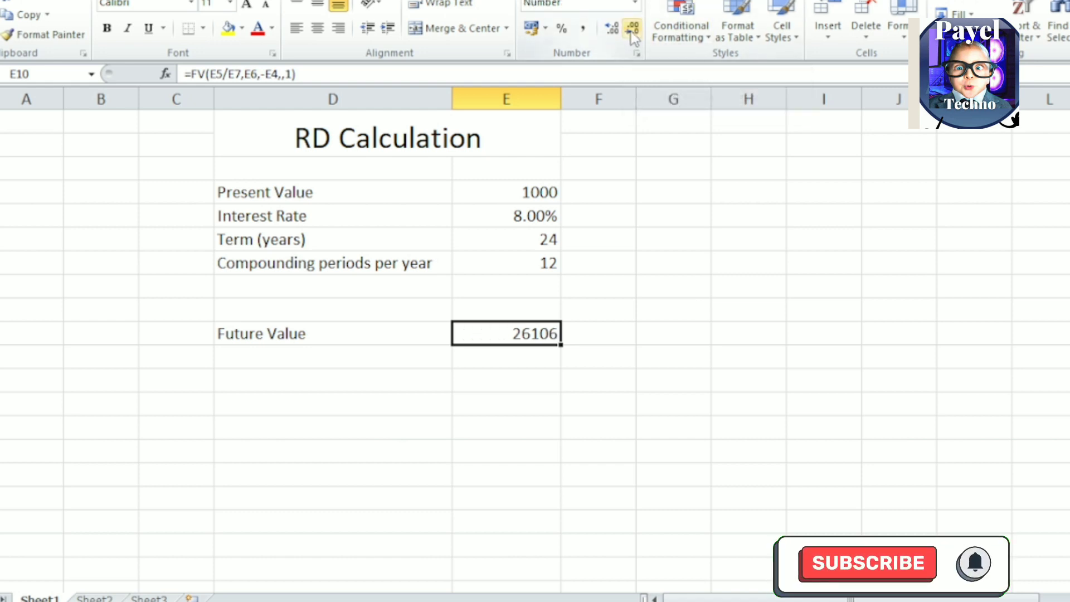
left_click(613, 33)
left_click(612, 33)
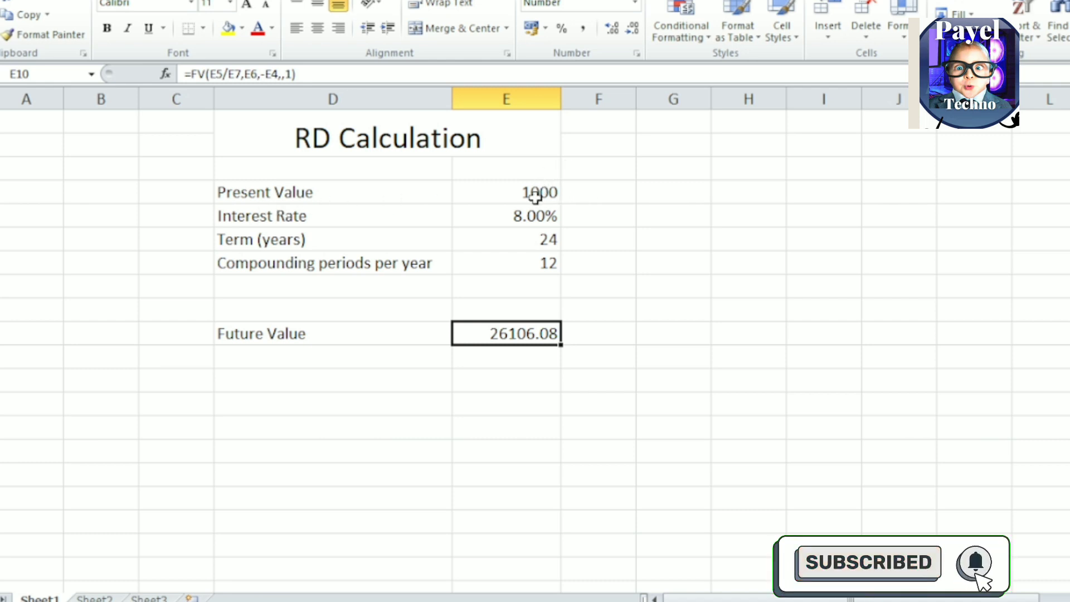
Change the FV period argument in E10 to E6*E7, giving 872422.97
double_click(544, 334)
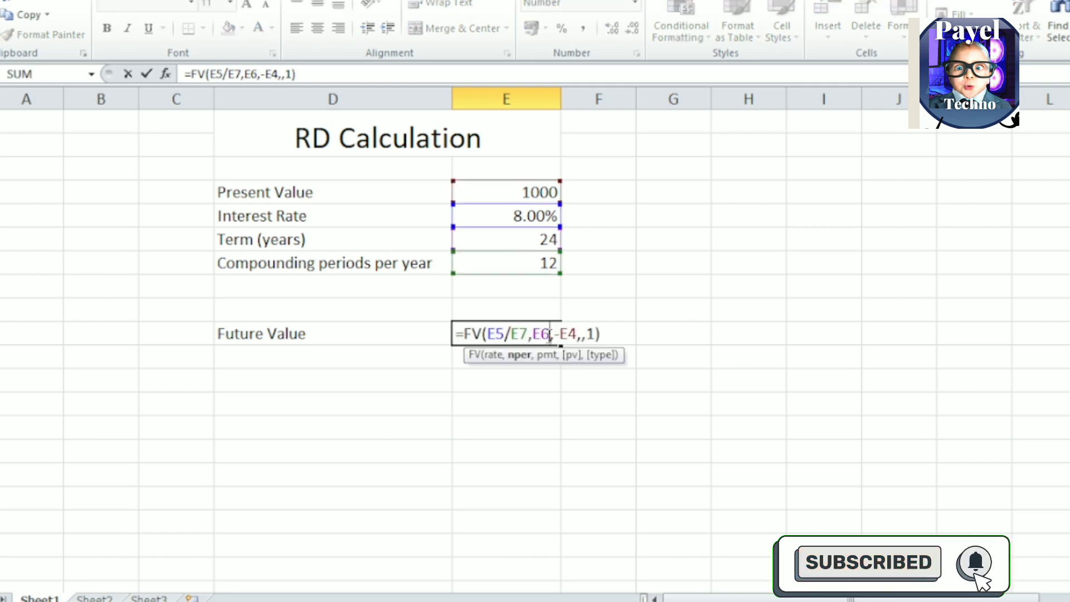
type("*")
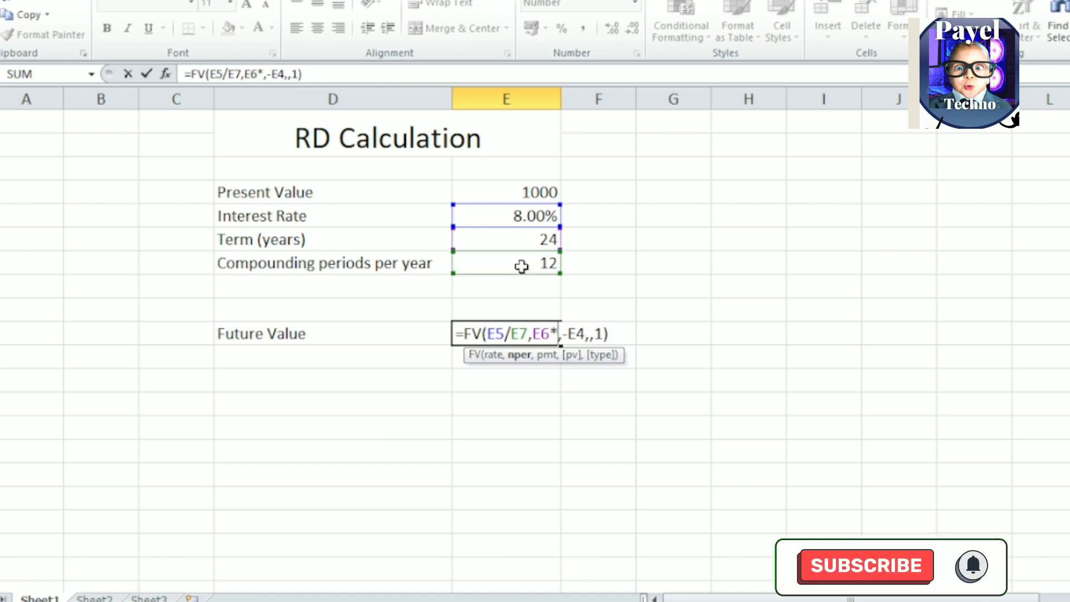
left_click(521, 266)
key("Return")
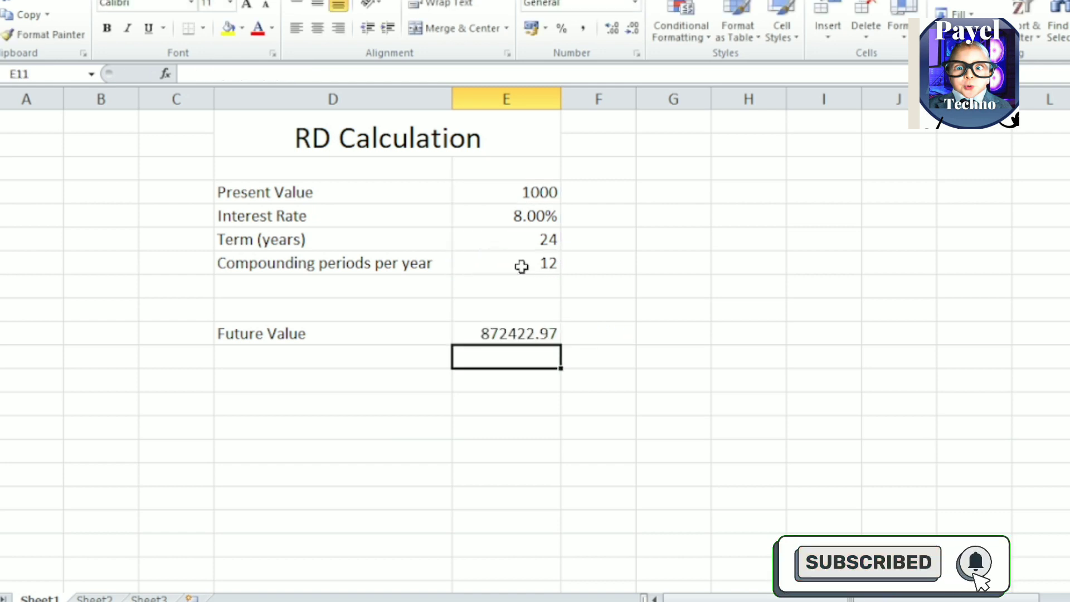